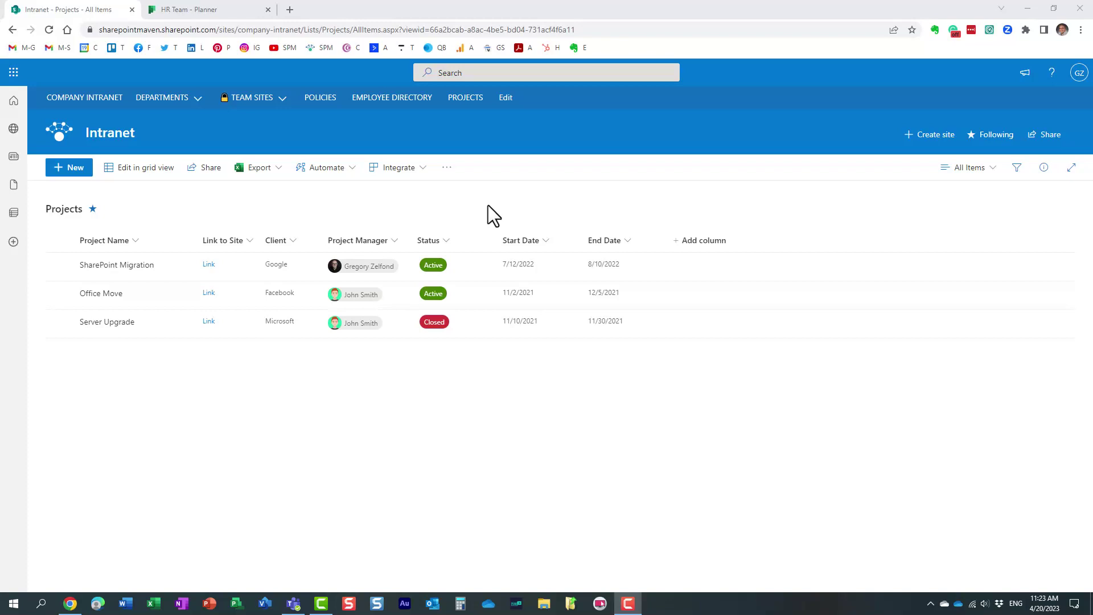
Show the Projects list as a board, then switch to the HR Team plan in Planner
click(964, 170)
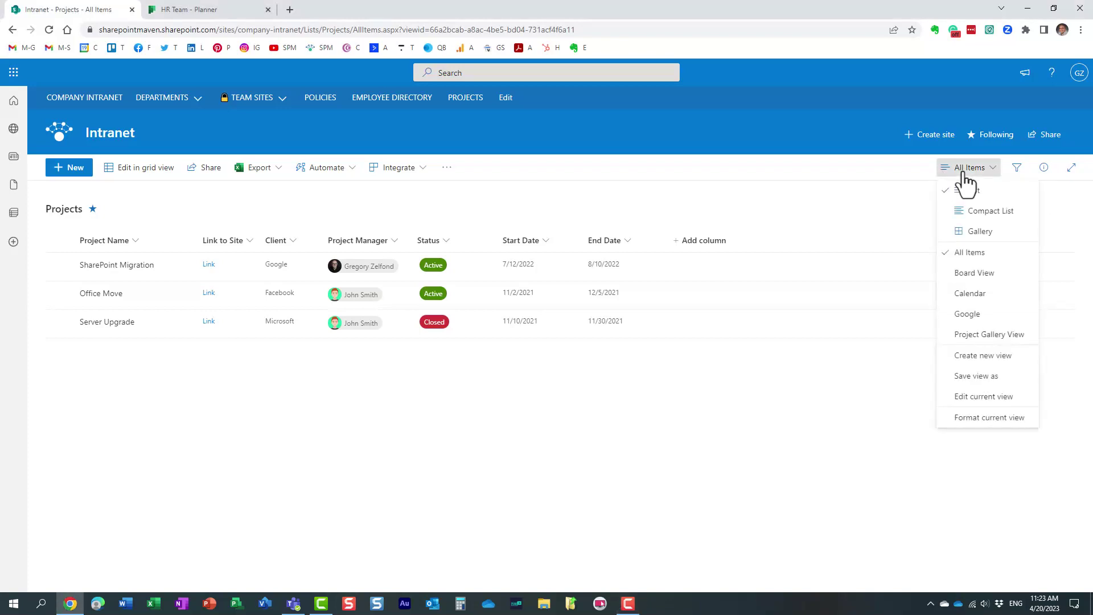
click(986, 278)
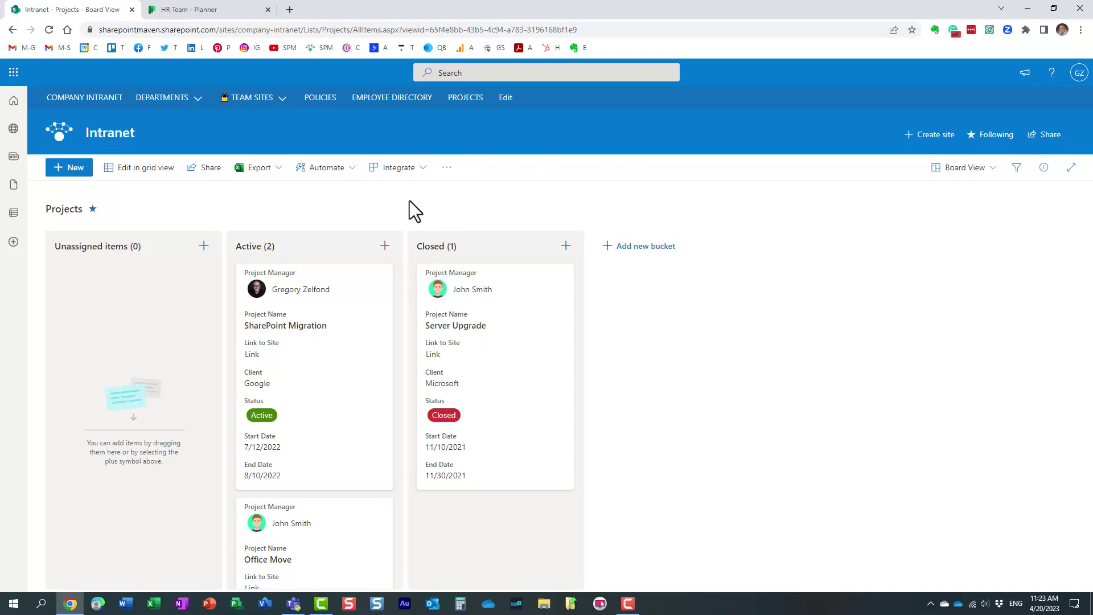
click(211, 13)
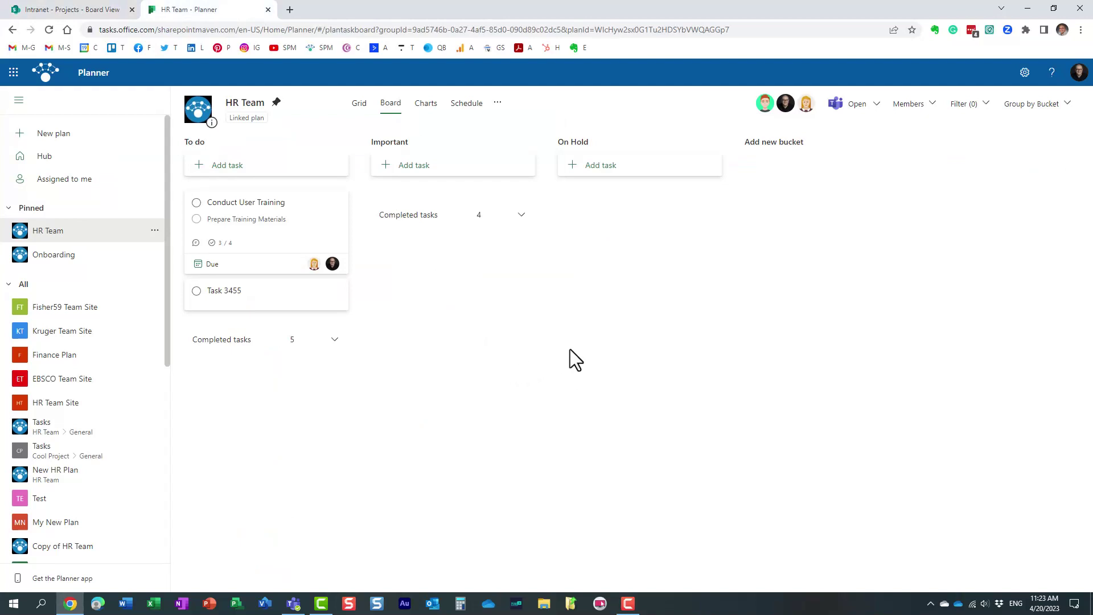
Drag Conduct User Training into Important, collapse Important's completed tasks, and return to SharePoint's Projects board
mouse_move(239, 210)
mouse_down()
mouse_move(395, 193)
mouse_move(415, 211)
mouse_move(239, 194)
mouse_up()
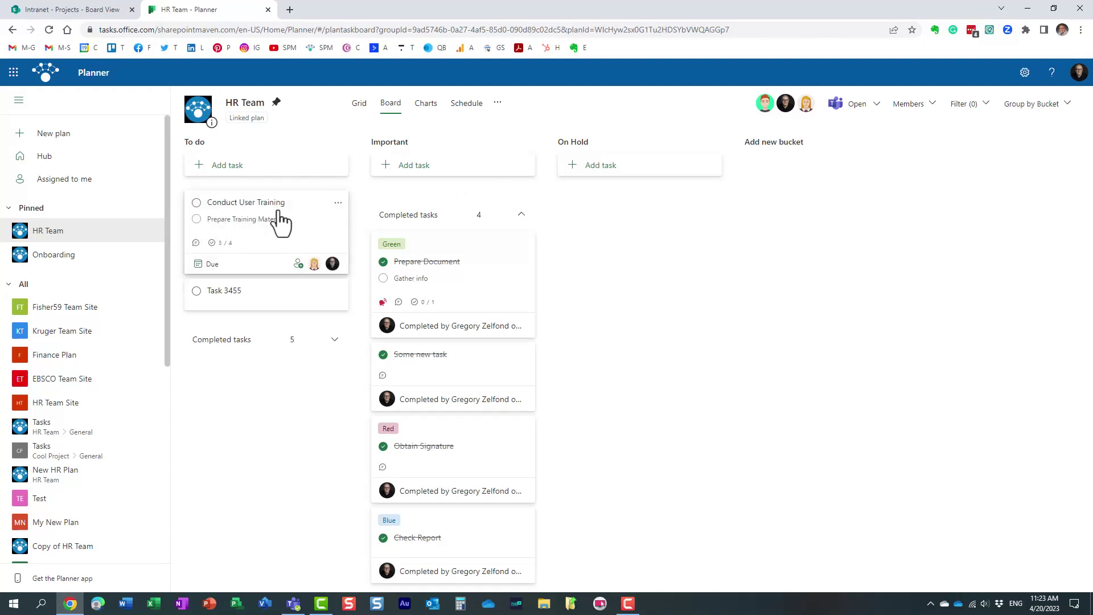
click(520, 216)
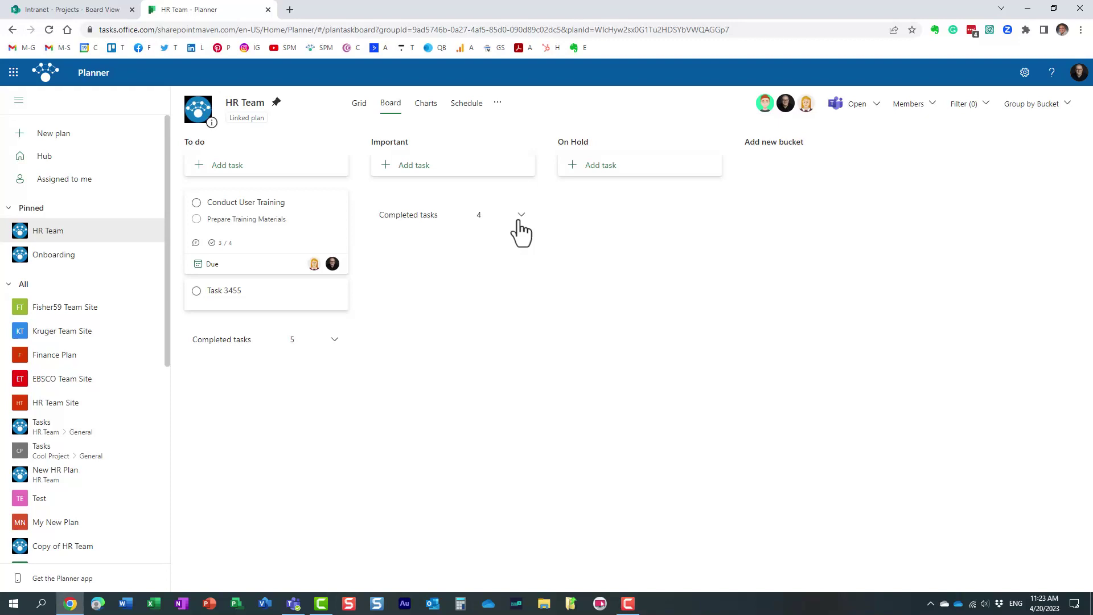
click(94, 11)
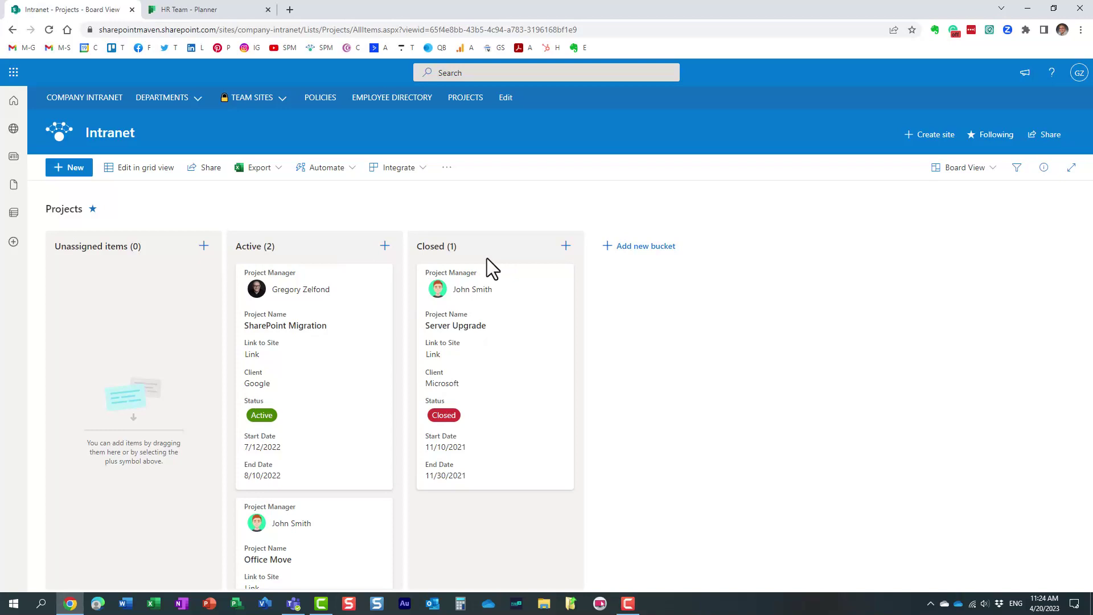
Return Projects to the All Items table and reopen the views dropdown
click(961, 168)
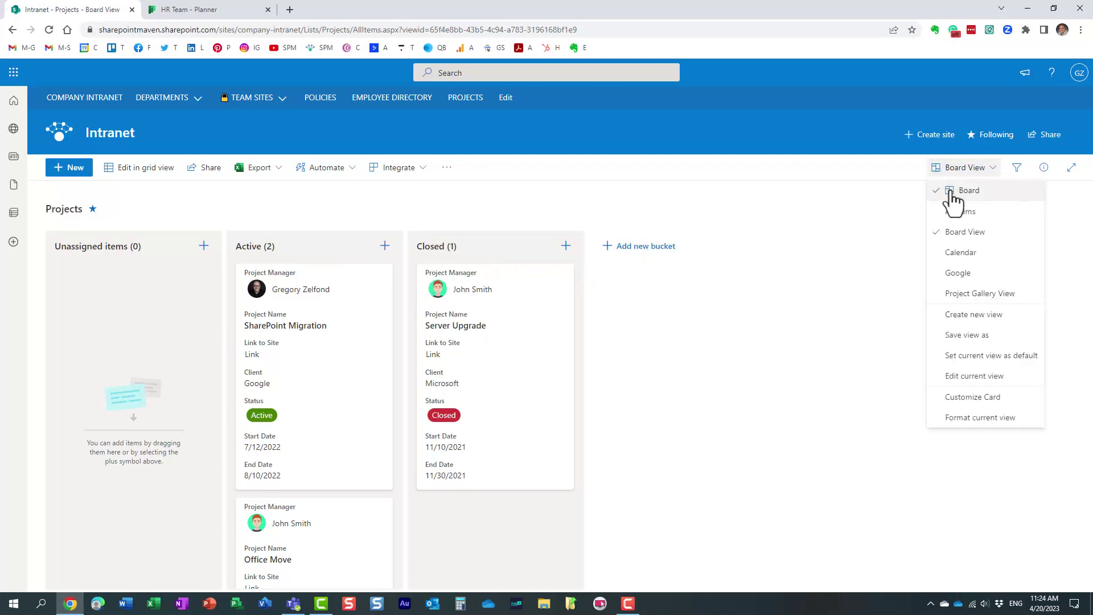
click(962, 212)
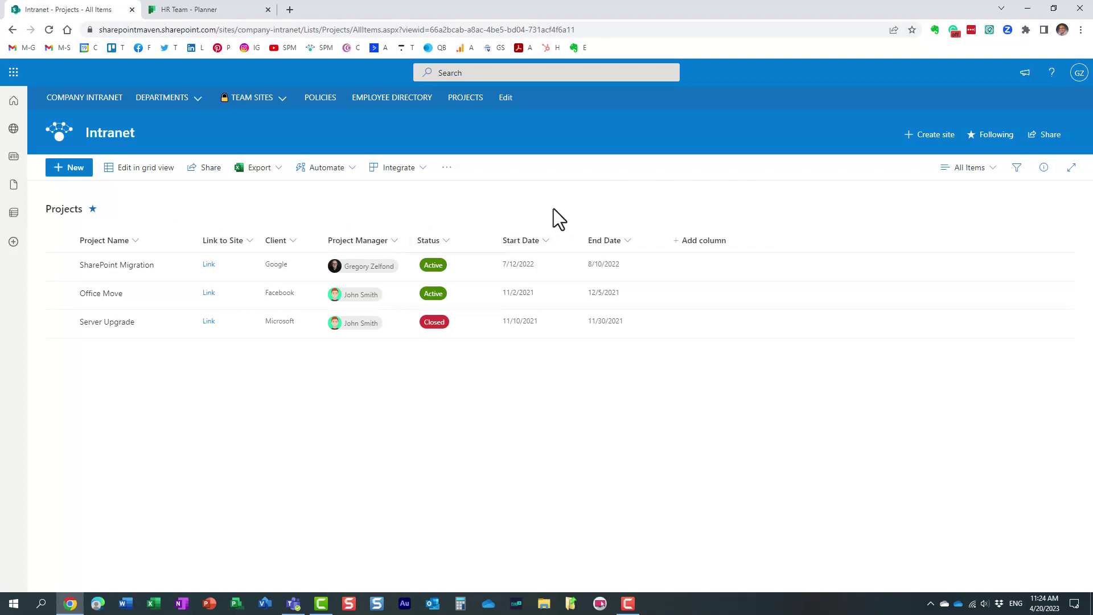
click(974, 172)
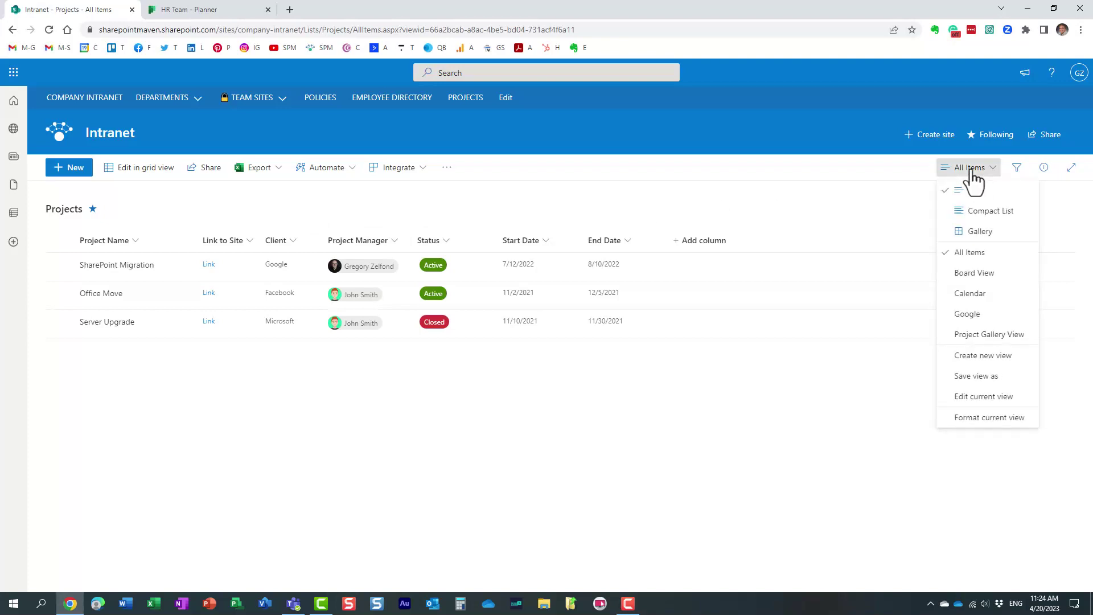
Create a public board view named 'Board View 2' organized by Status
click(1006, 355)
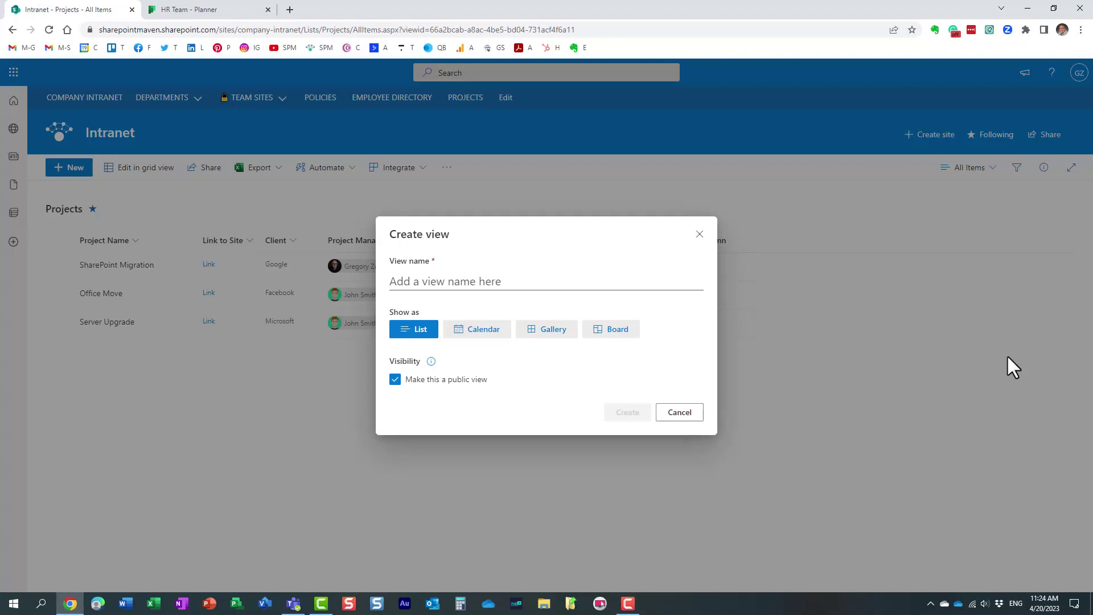
click(481, 282)
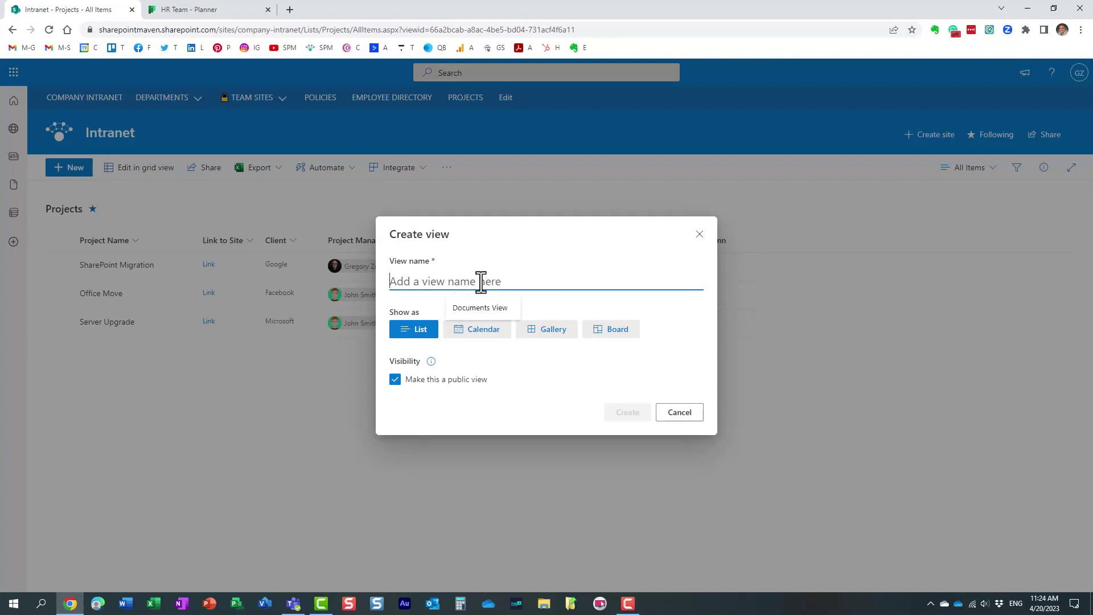
text(Board)
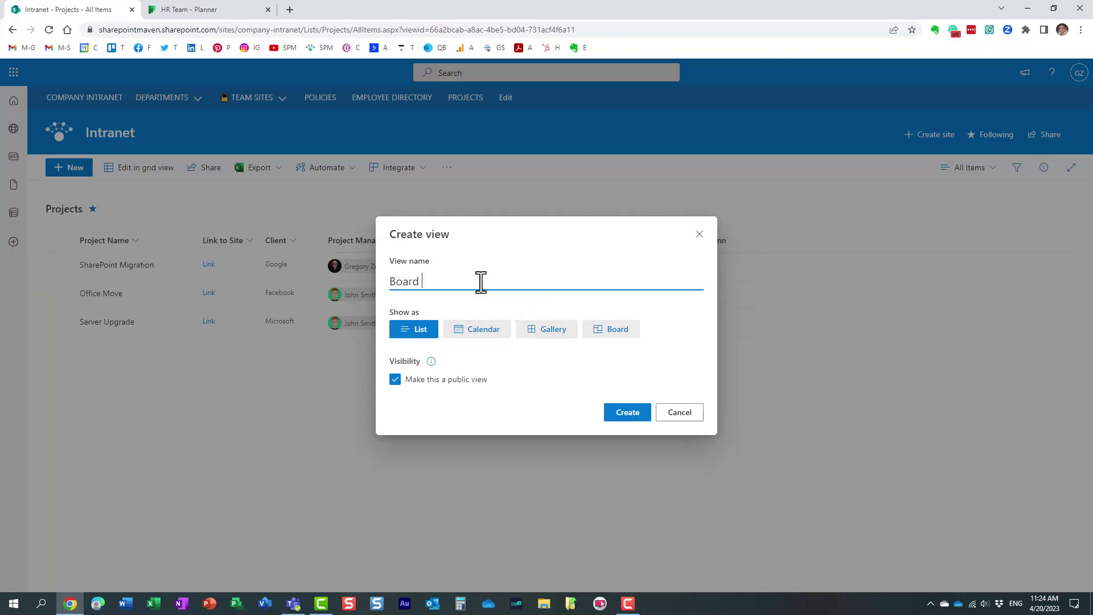
text( View 2)
click(617, 330)
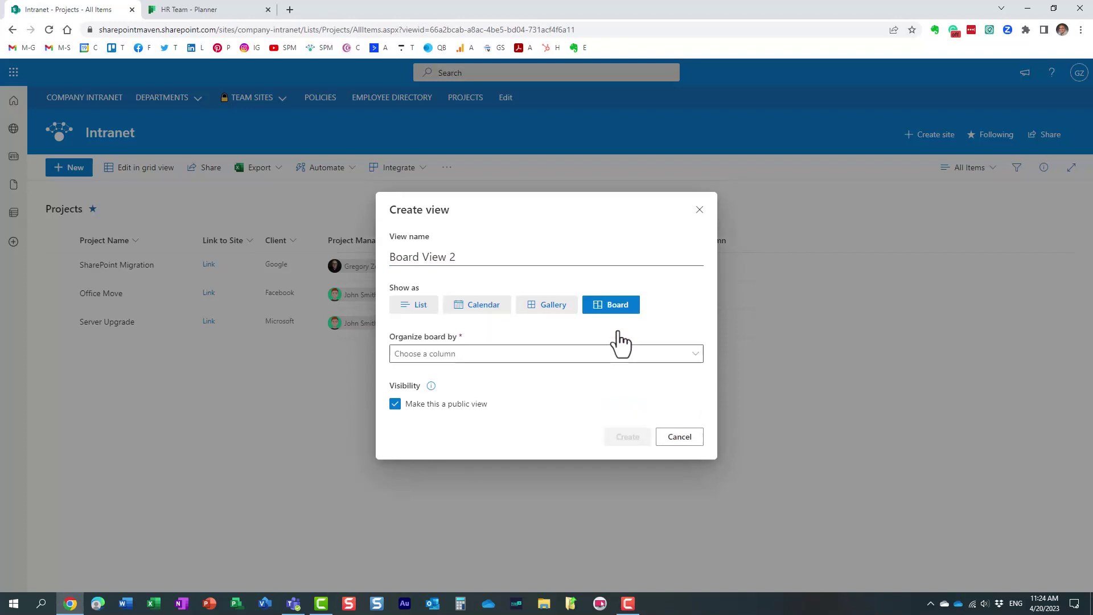
click(530, 357)
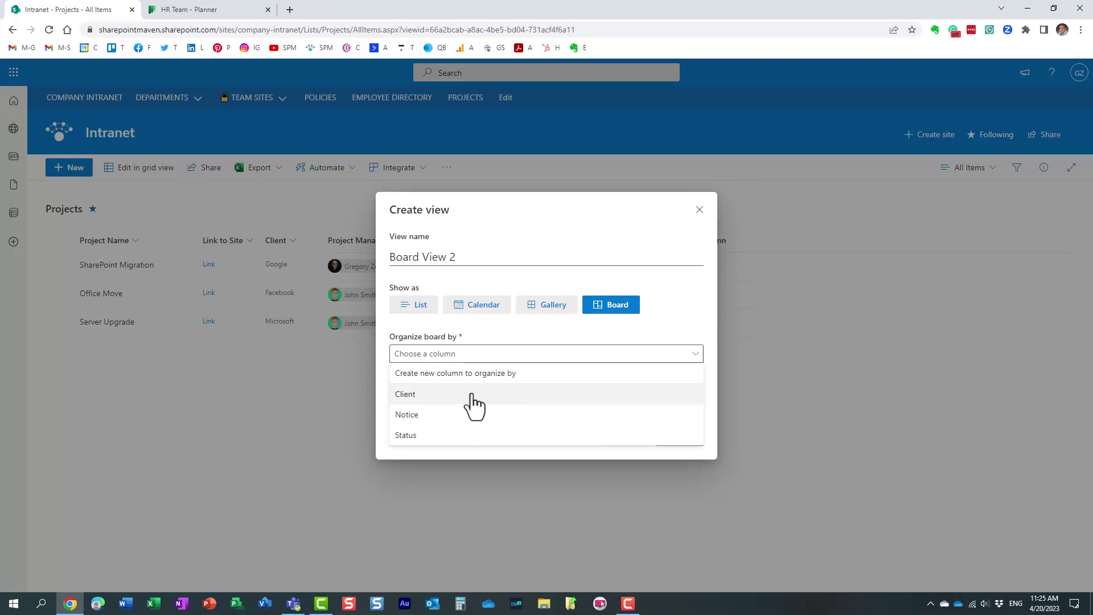
click(406, 434)
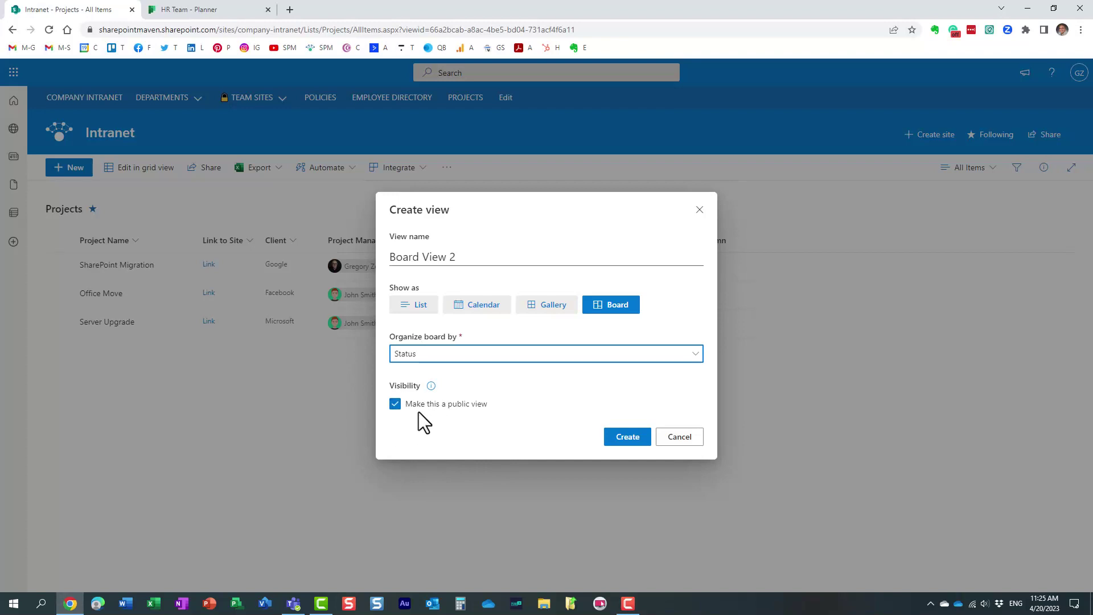
click(395, 404)
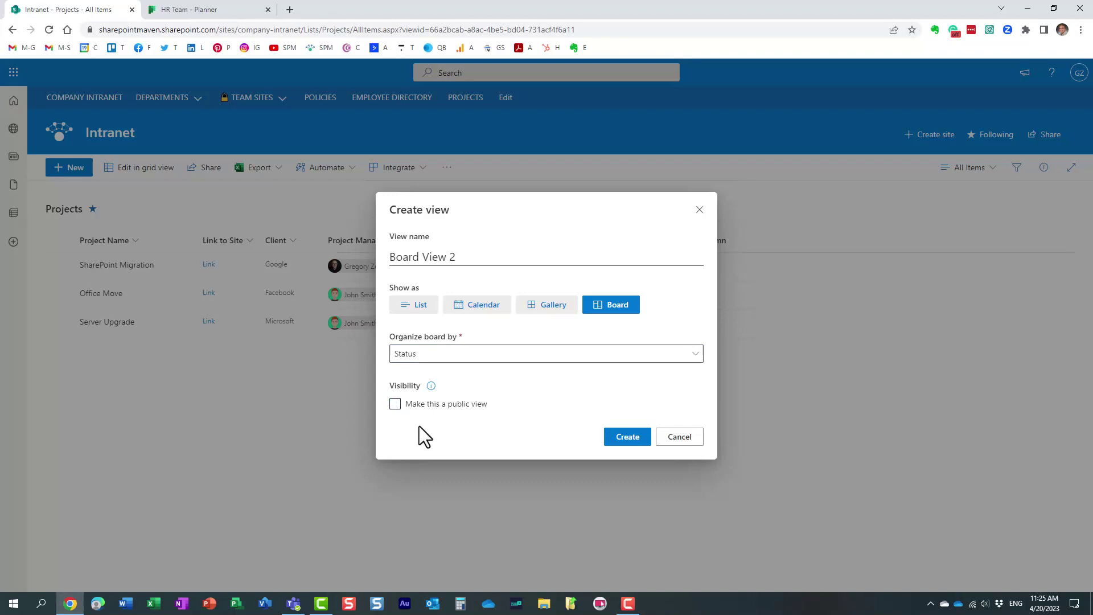
click(395, 405)
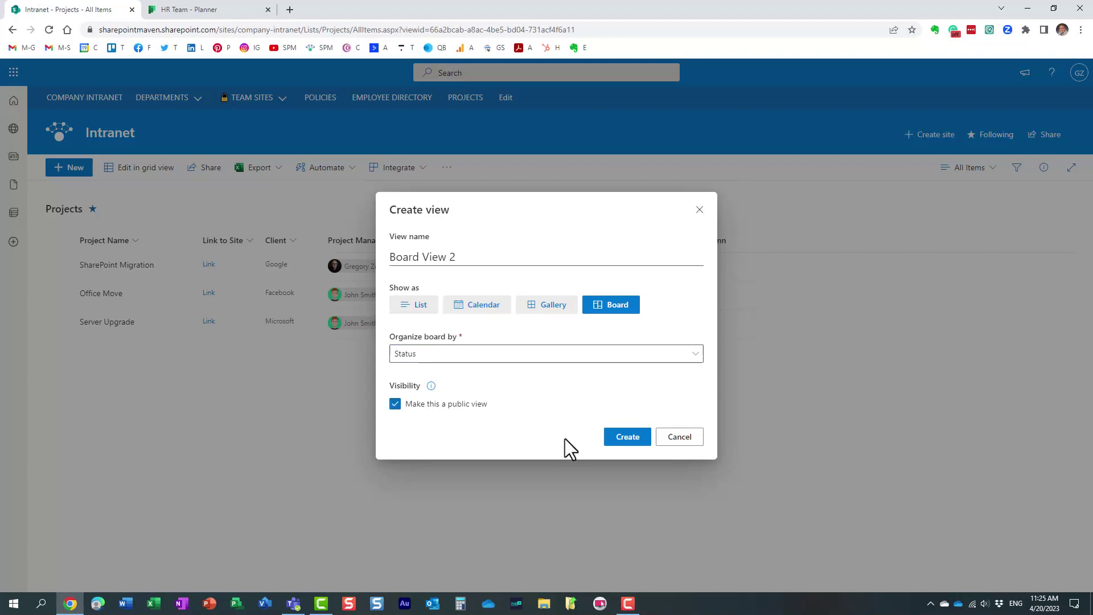
click(624, 441)
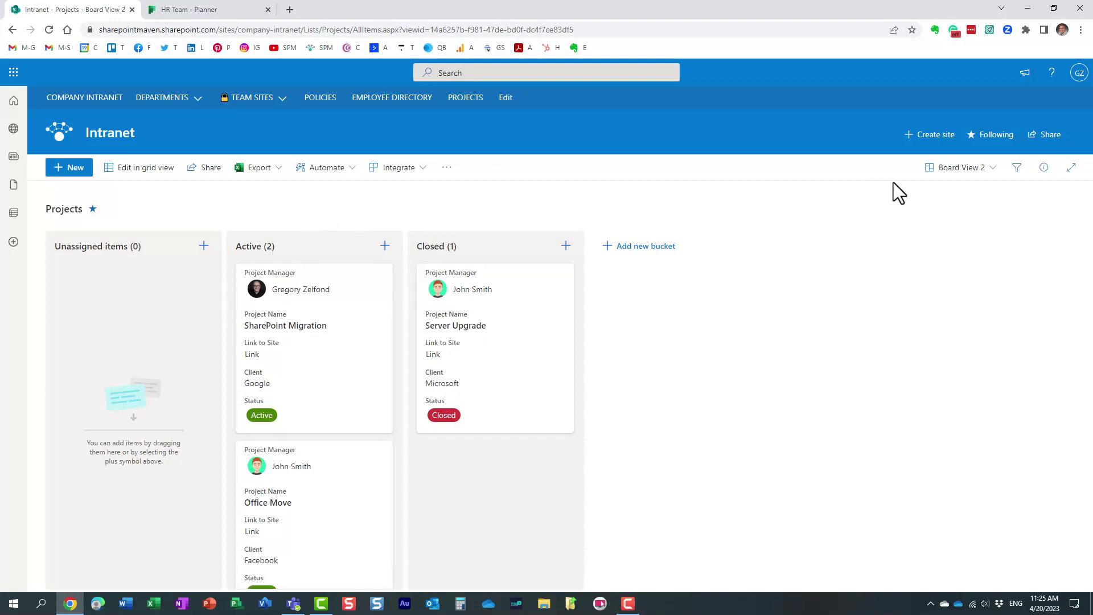
Pick All Items from the Board View 2 views dropdown
click(962, 167)
Open SharePoint Migration's details pane, leaving its Status Active, then open the views dropdown
click(956, 212)
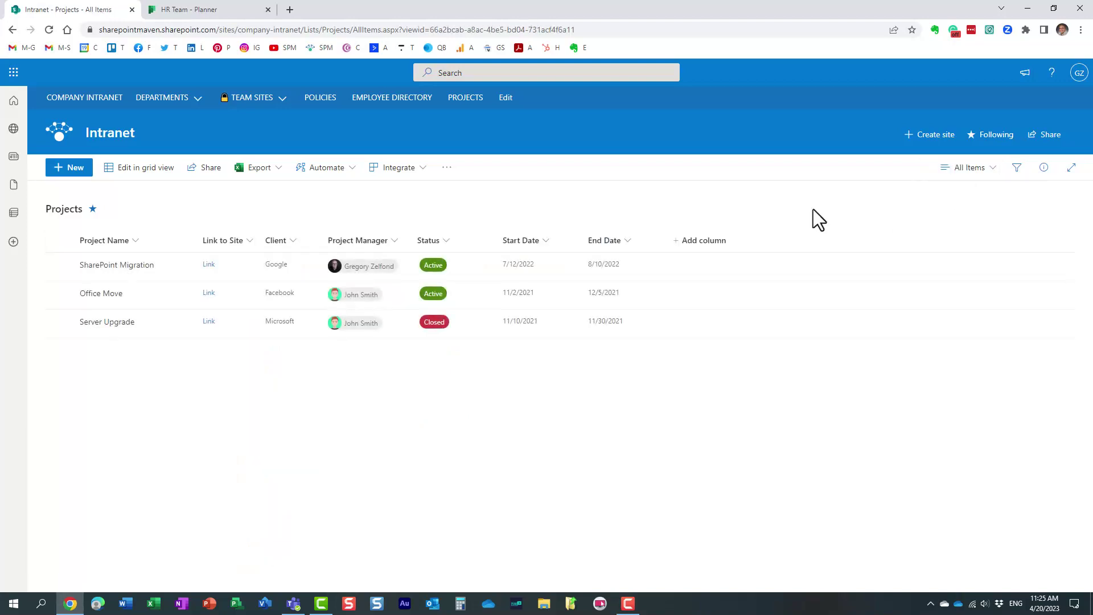
click(473, 265)
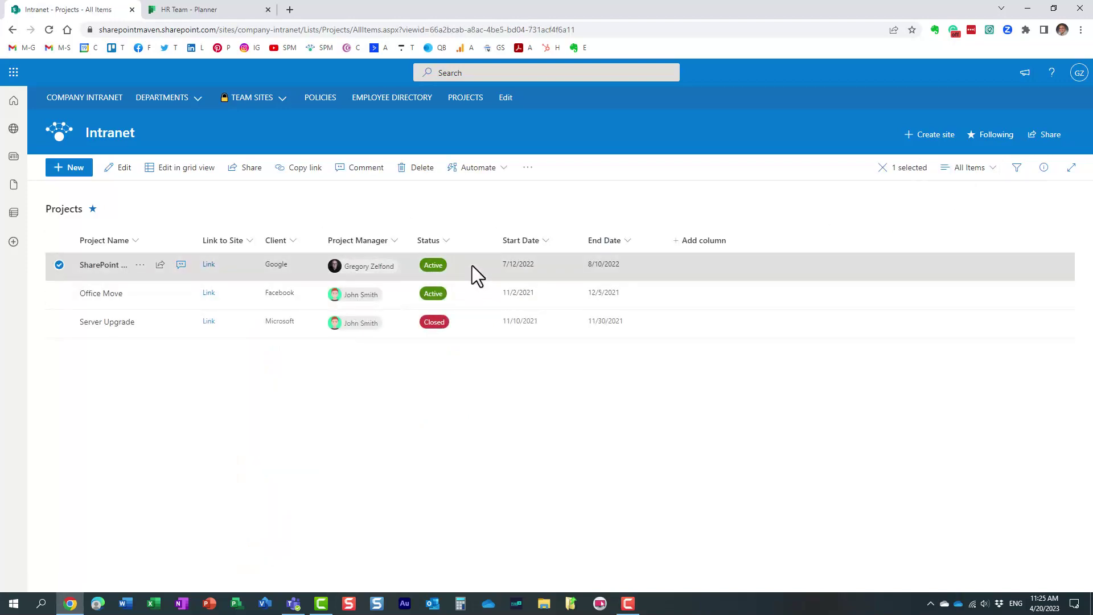
click(1043, 167)
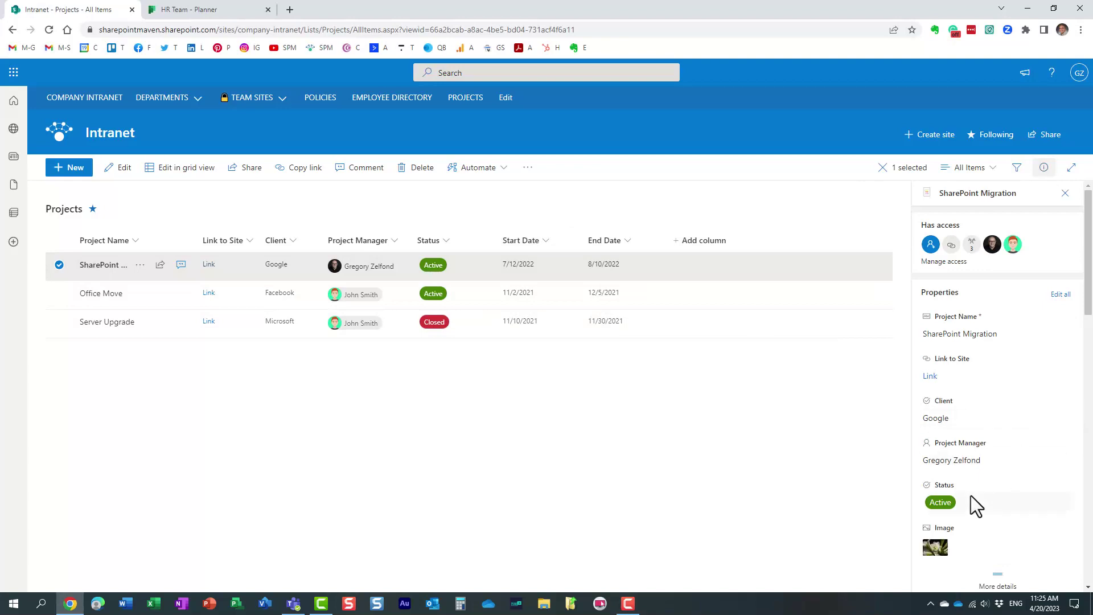
click(953, 502)
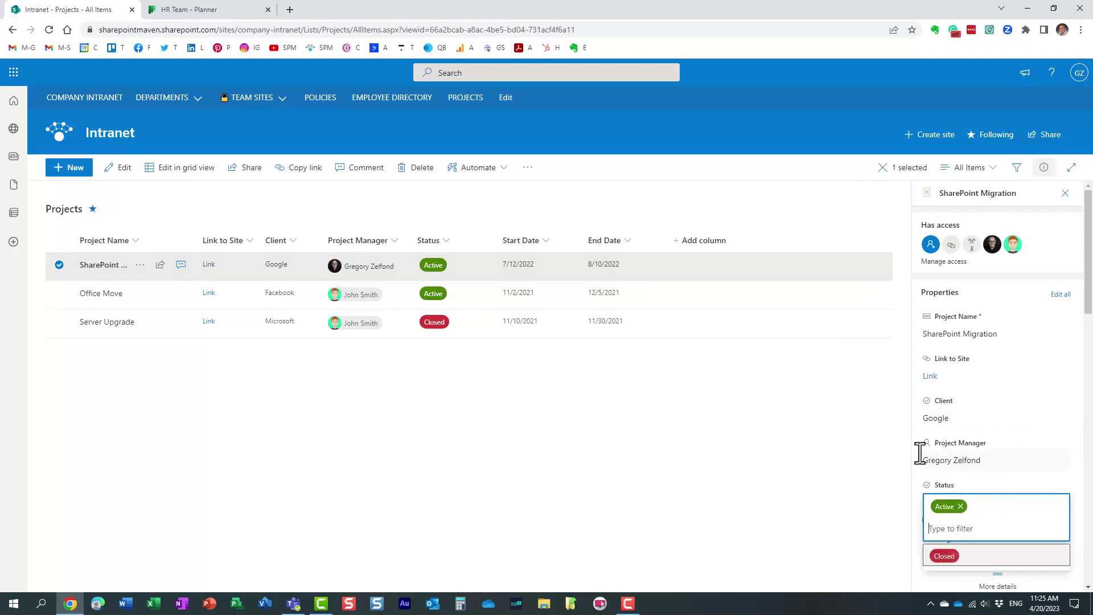
click(801, 432)
click(961, 168)
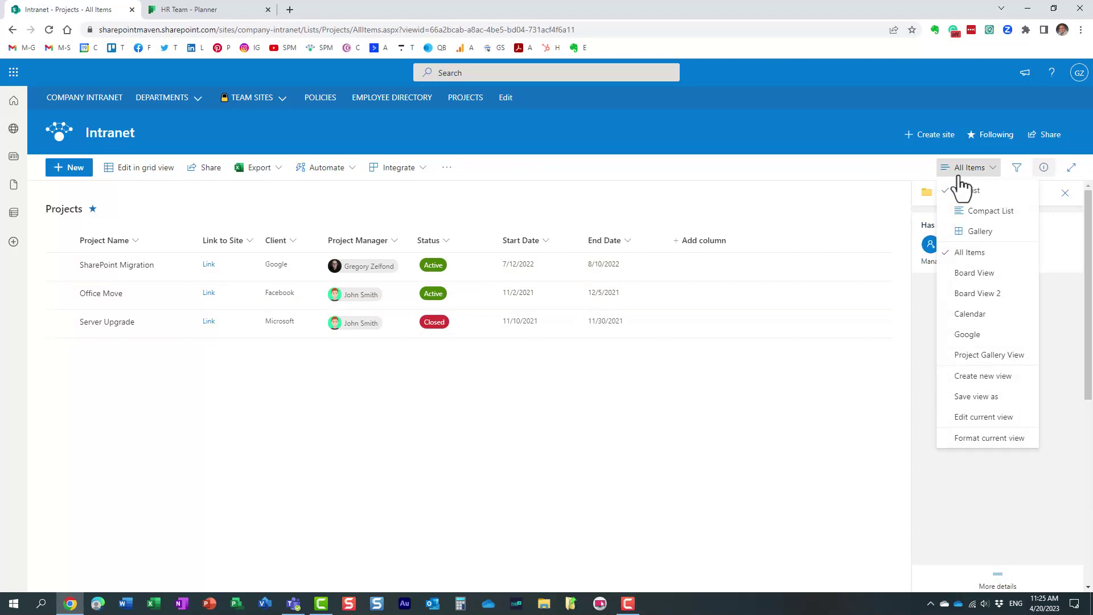
In Board View 2, move Office Move to Closed and Server Upgrade to Active, then close the details pane
click(977, 293)
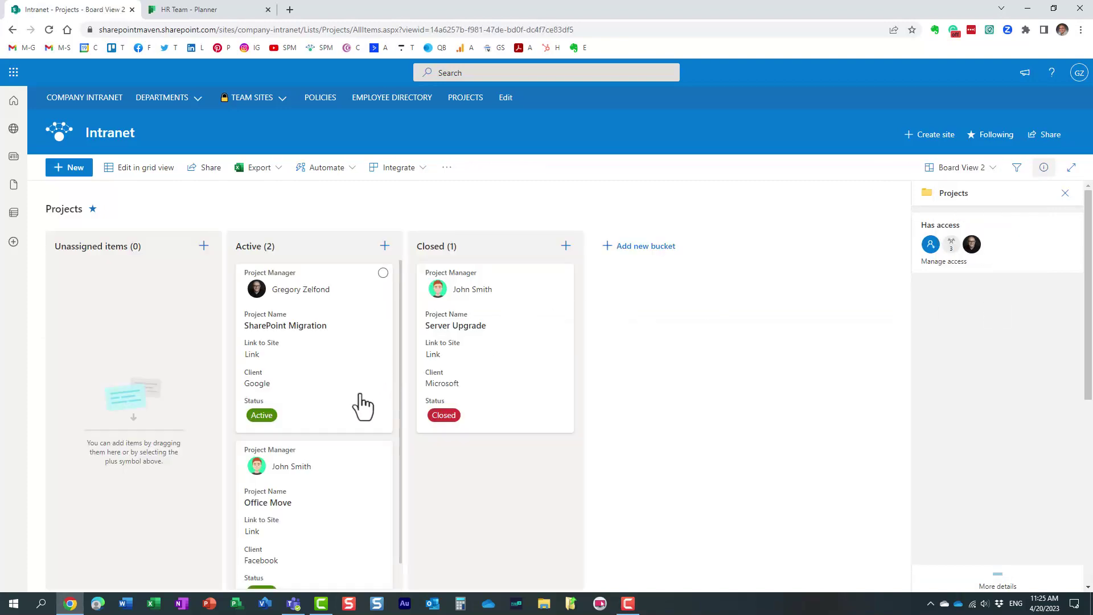
drag(1087, 317, 1088, 353)
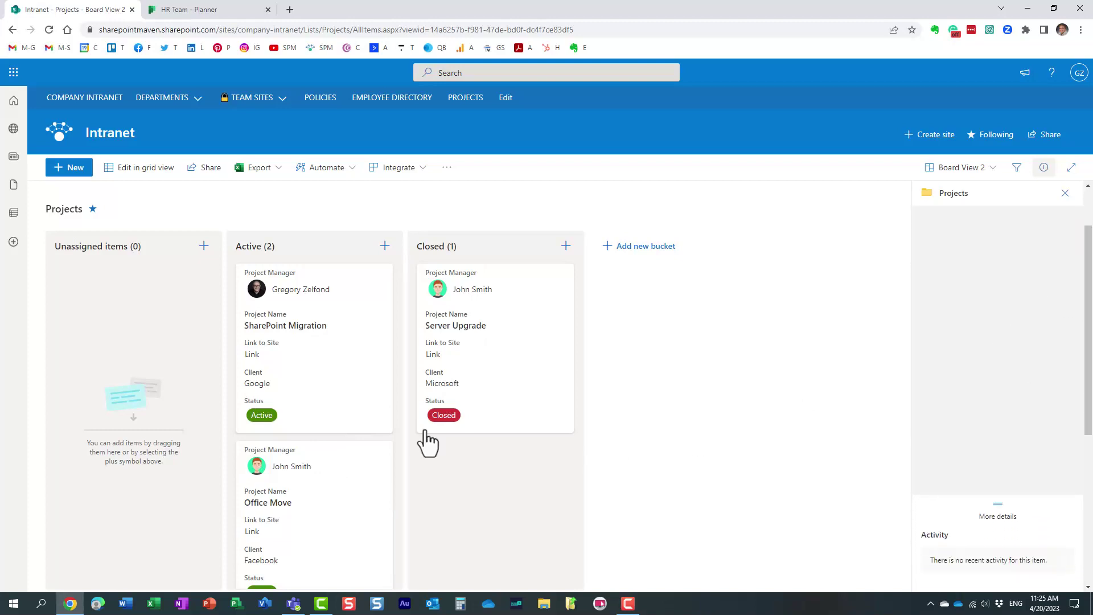
mouse_move(279, 453)
mouse_down()
mouse_move(398, 459)
mouse_move(273, 453)
mouse_up()
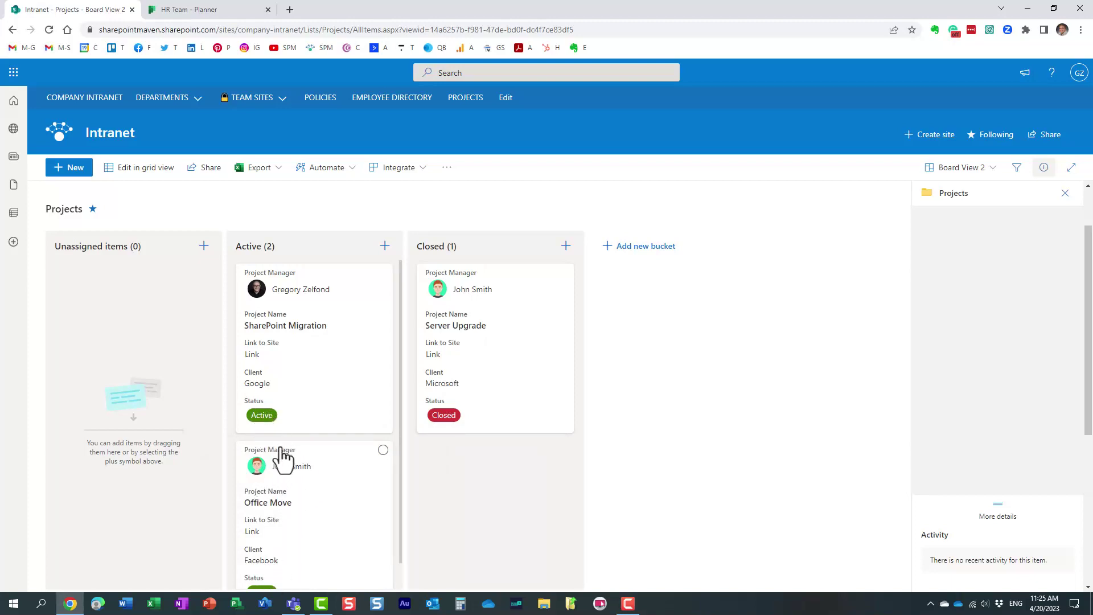
drag(281, 459, 456, 447)
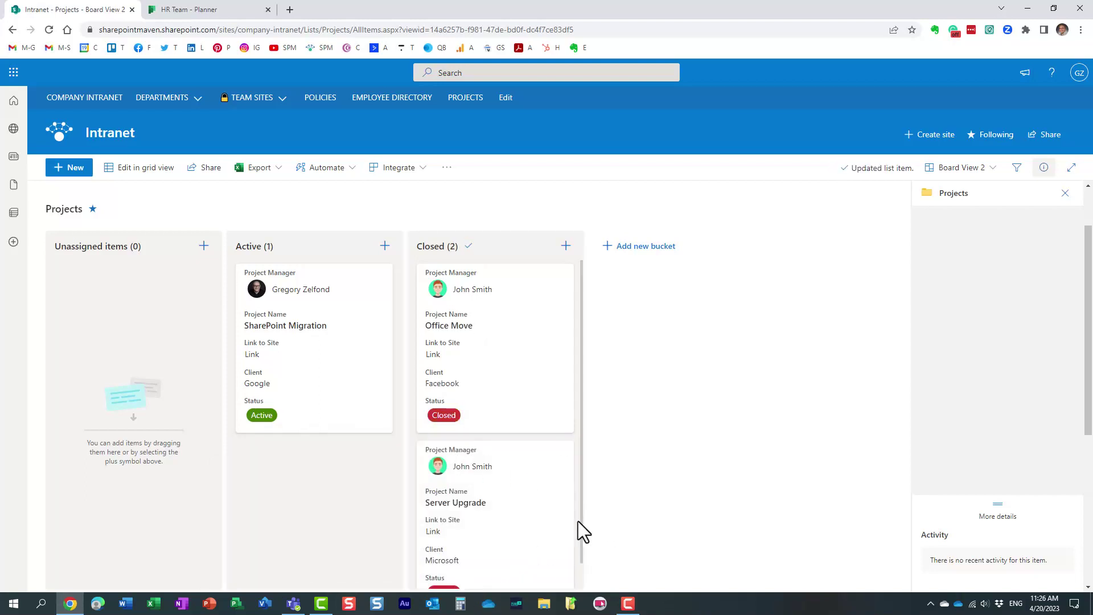
scroll(581, 539, down, 1)
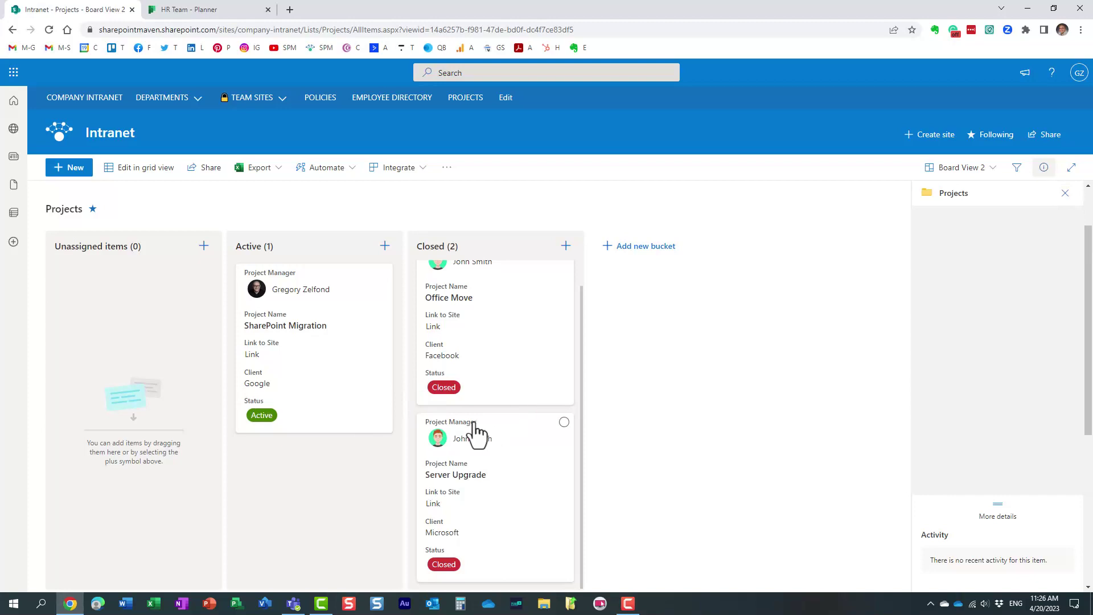
drag(486, 439, 347, 449)
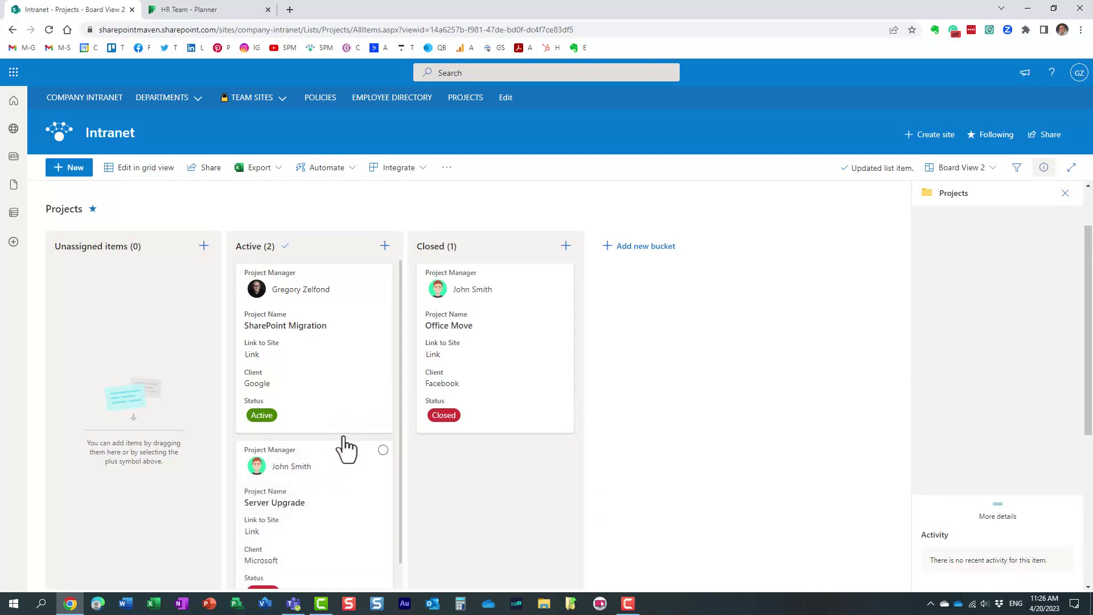
click(1065, 193)
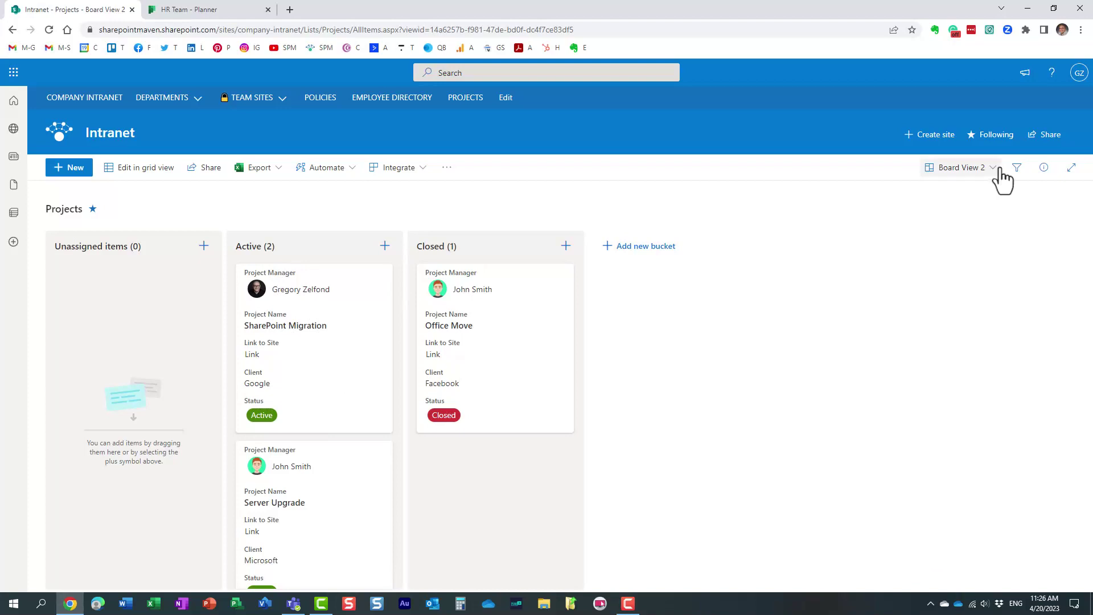
Open Customize Card for Board View 2 and toggle Start Date and End Date on, then off
click(980, 171)
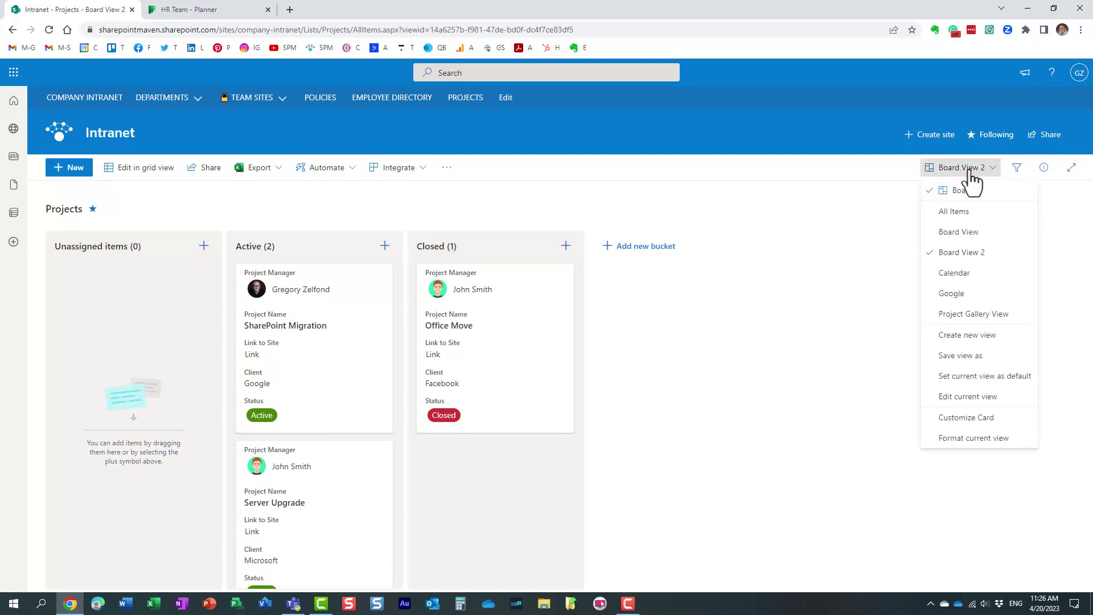
click(1003, 420)
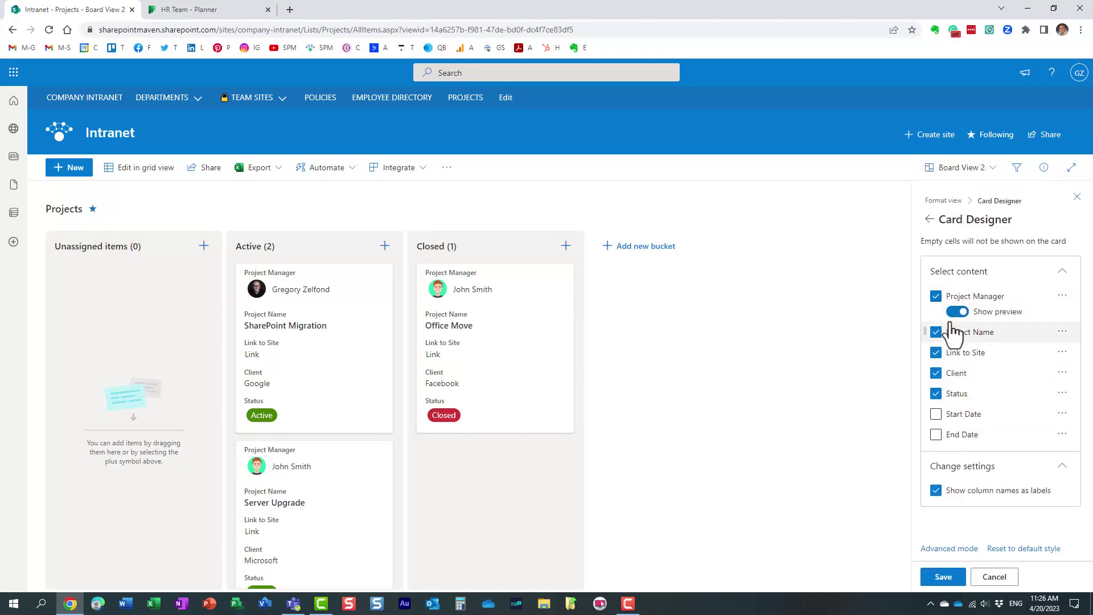
click(937, 415)
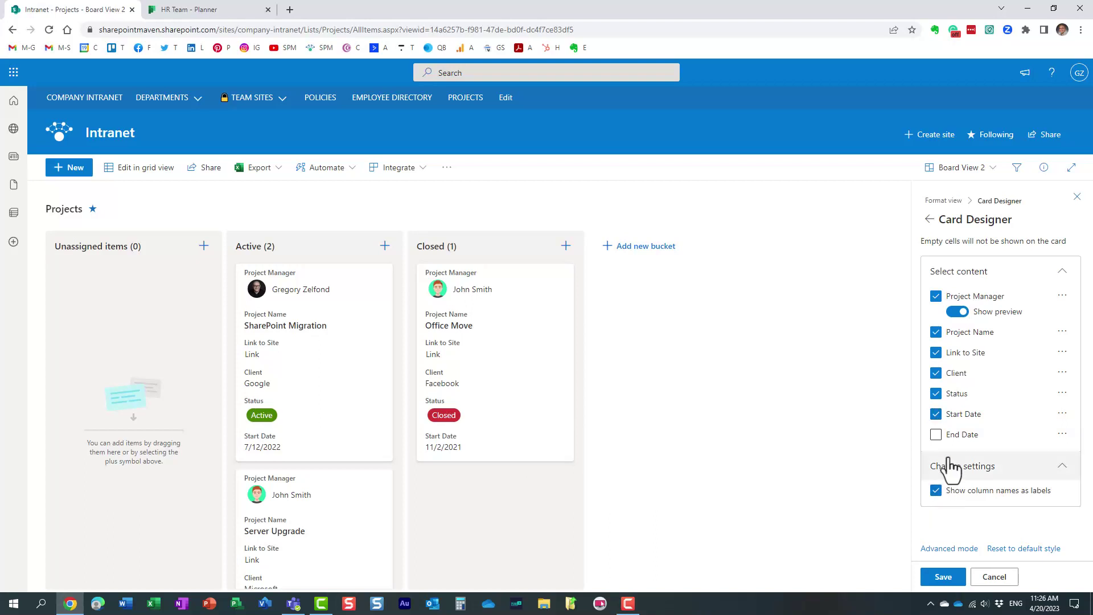
click(935, 434)
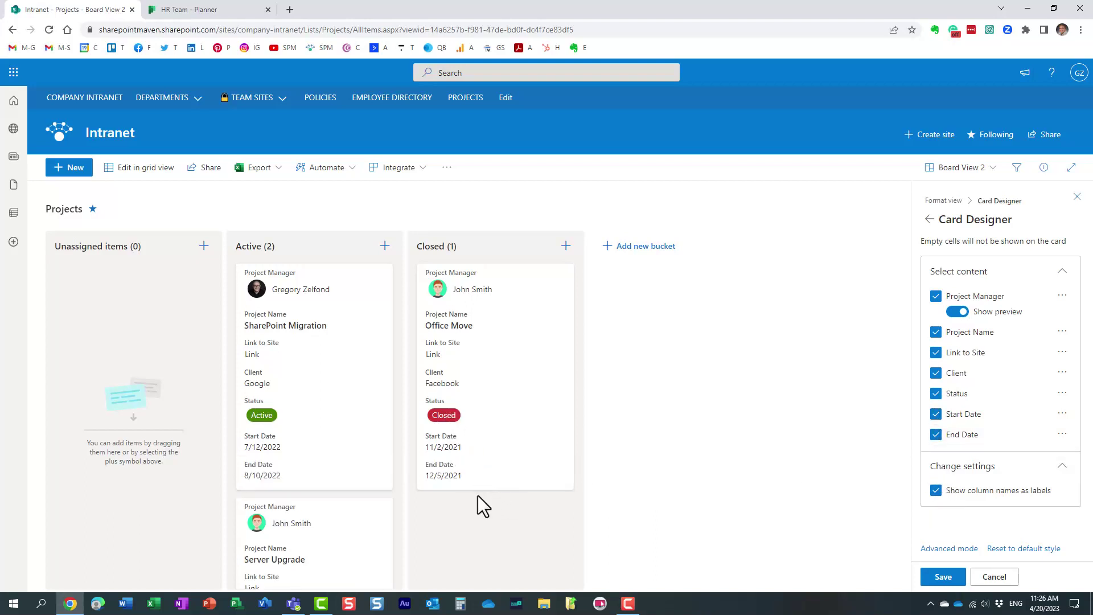
click(936, 435)
click(936, 414)
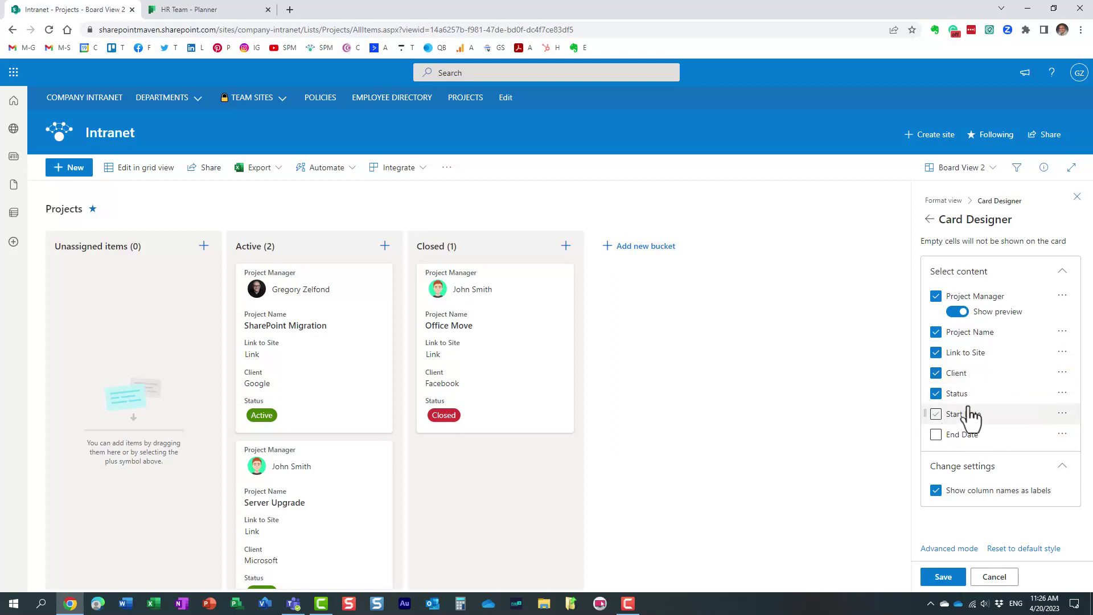
Move Status to the top of the cards and back below Client, then open Project Name's options
drag(964, 396, 979, 301)
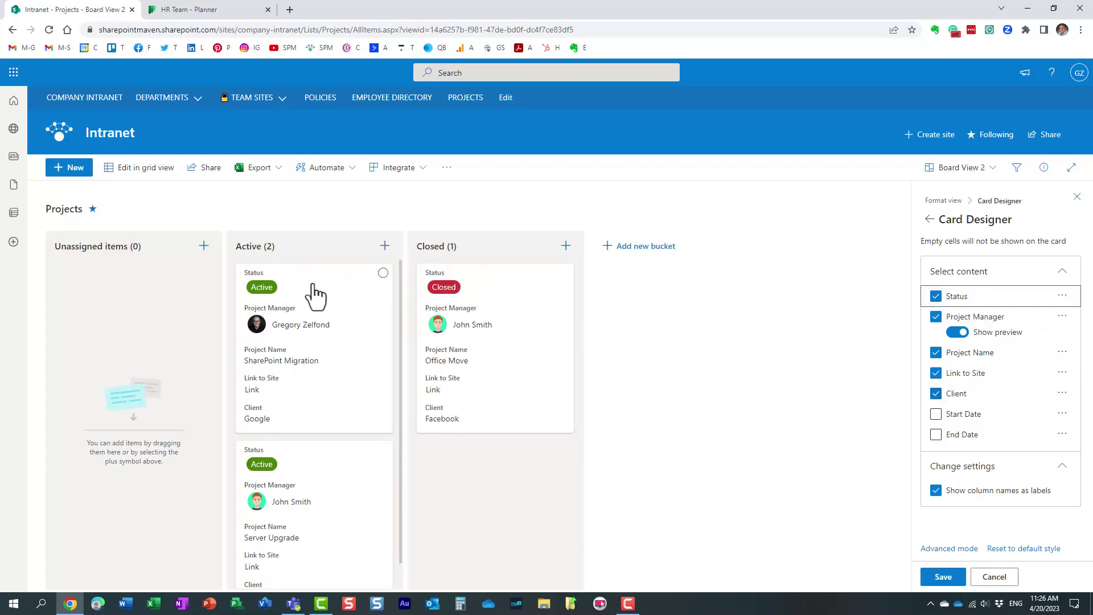
drag(961, 298, 990, 416)
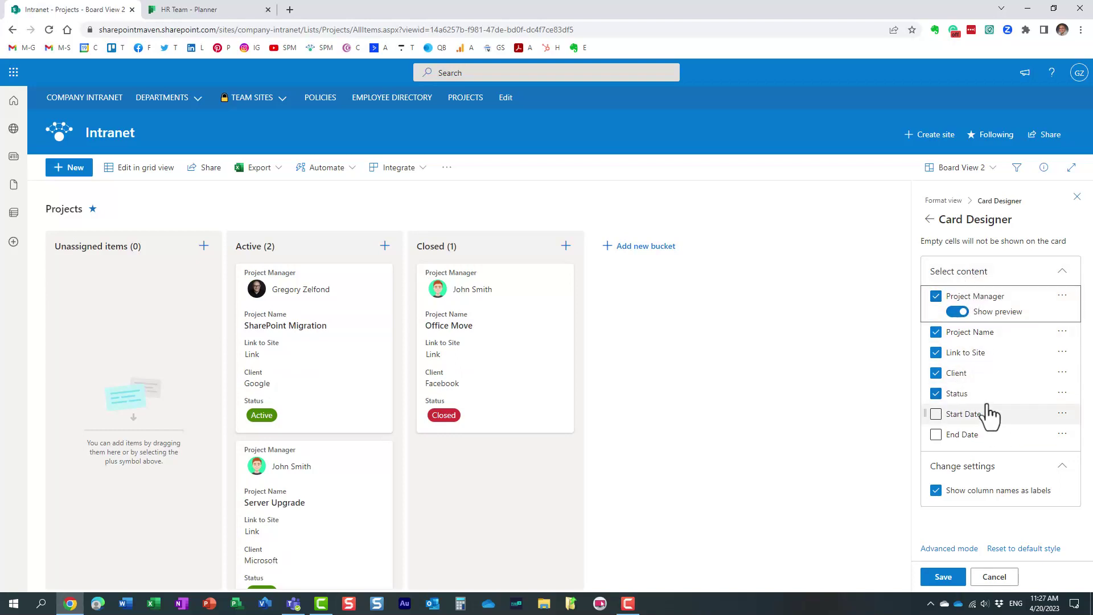
click(1062, 331)
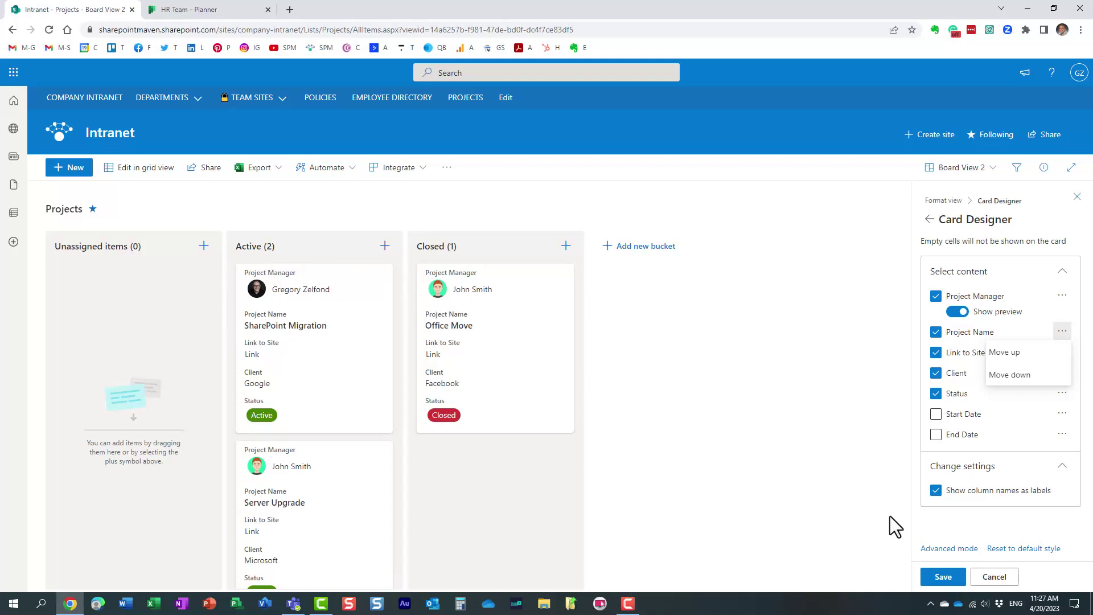
Save the Board View 2 card layout and close the Card Designer
click(943, 579)
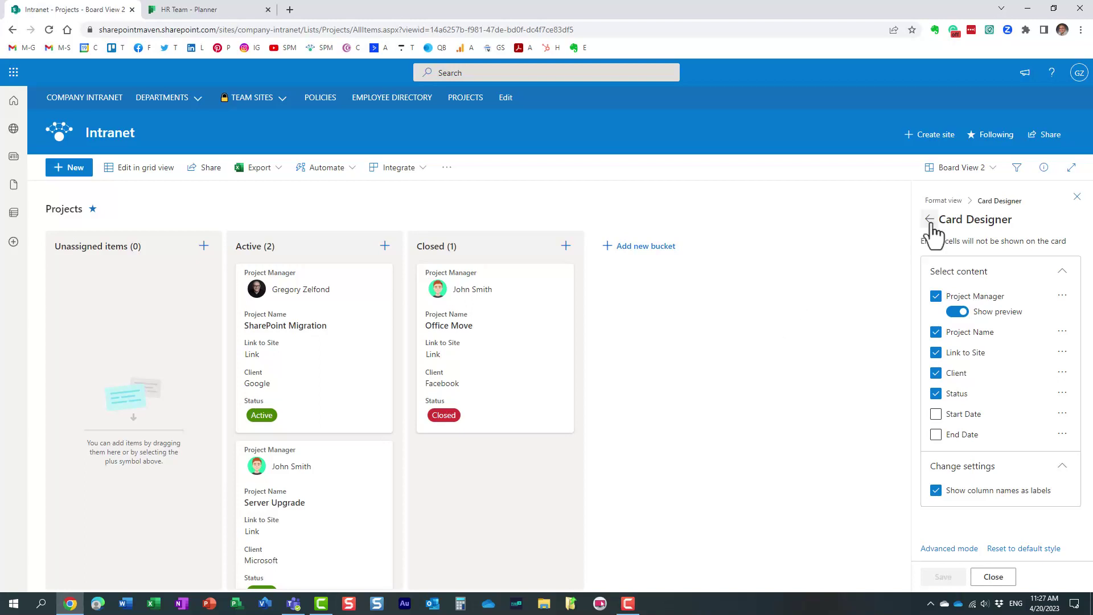
click(994, 577)
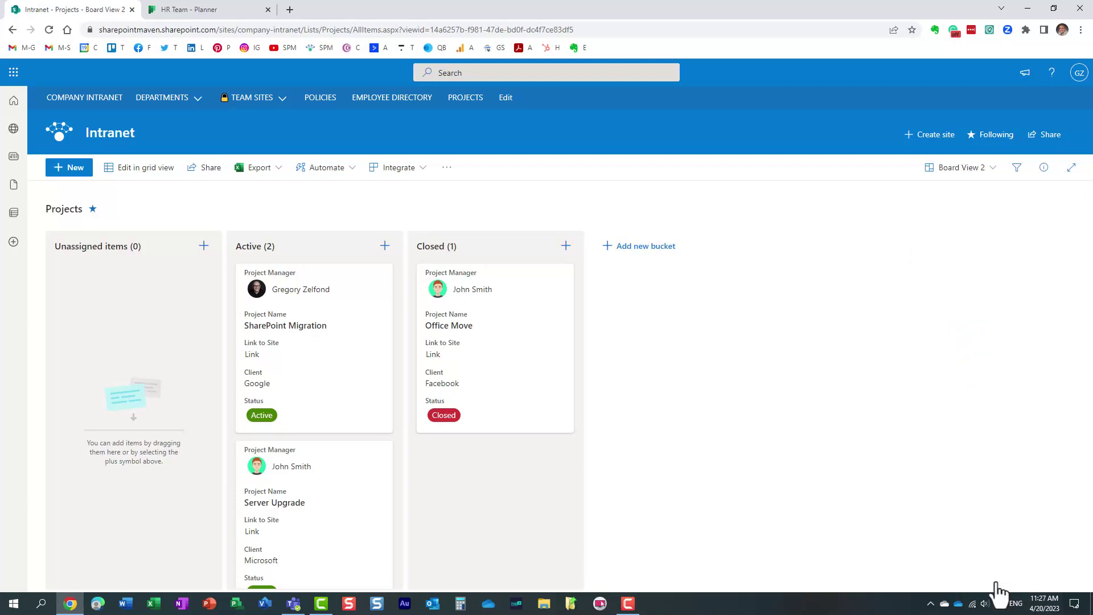